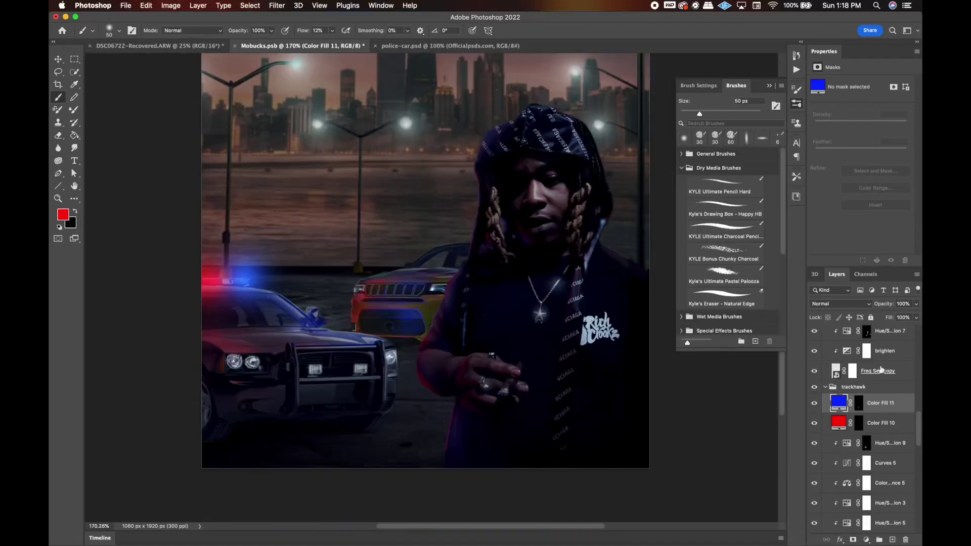
On Color Fill 10, zoom to the police car and start outlining its headlights with the Polygonal Lasso.
left_click(883, 423)
scroll(658, 409, "down", 3)
scroll(212, 305, "up", 4)
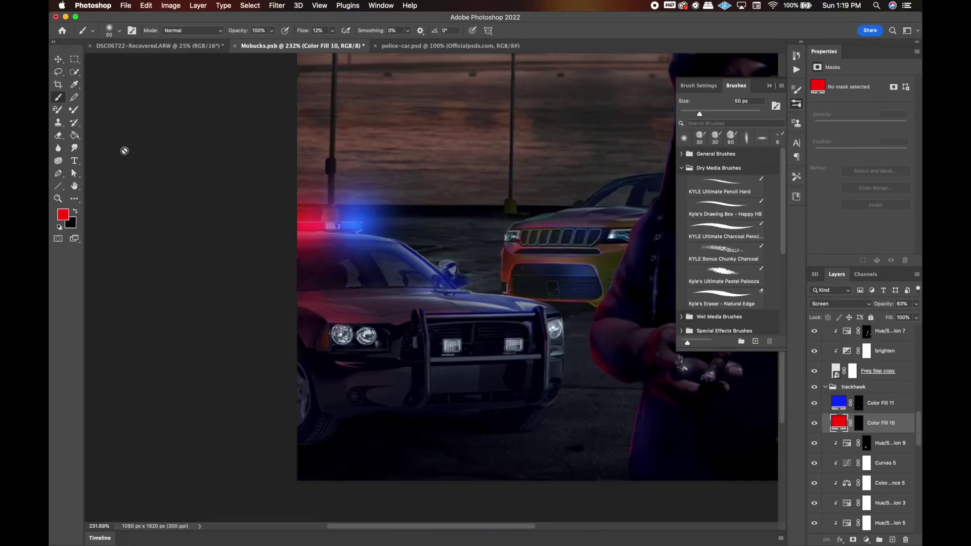
key("l")
scroll(305, 346, "up", 2)
scroll(268, 338, "right", 2)
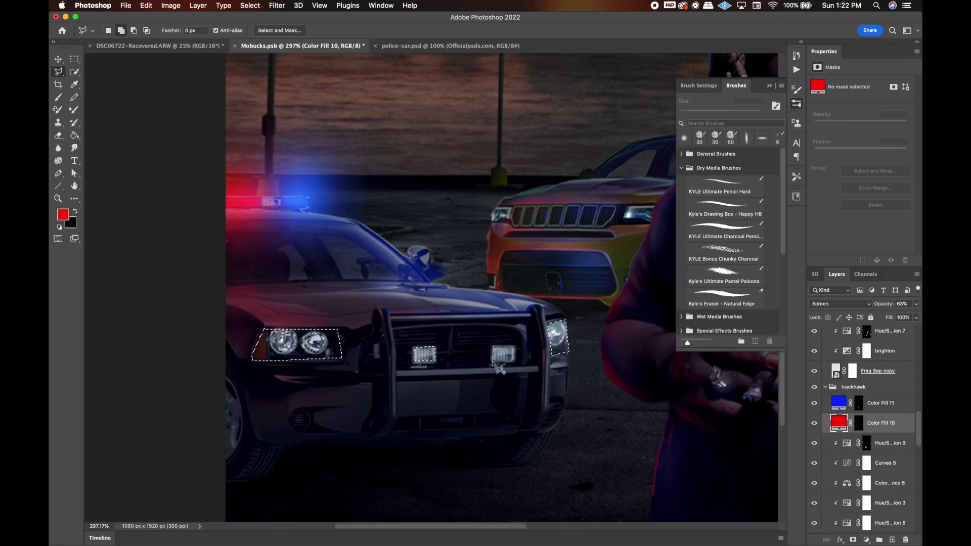
Step down to the police car layer and set the foreground colour to white (ffffff).
key("alt+bracketleft")
key("alt+bracketleft")
key("alt+bracketleft")
key("alt+bracketleft")
key("alt+bracketleft")
key("alt+bracketleft")
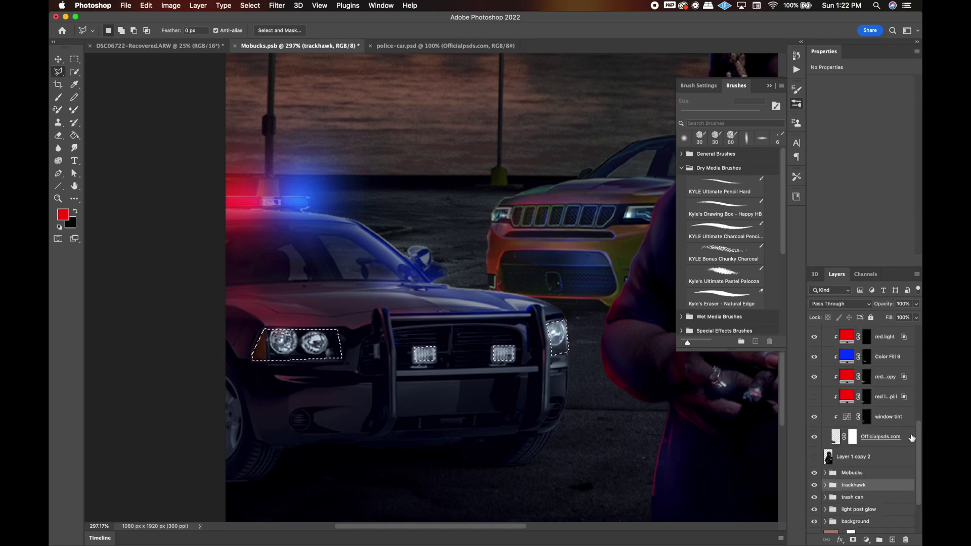
key("alt+bracketleft")
key("alt+bracketleft")
left_click(63, 214)
type("ffffff")
key("Return")
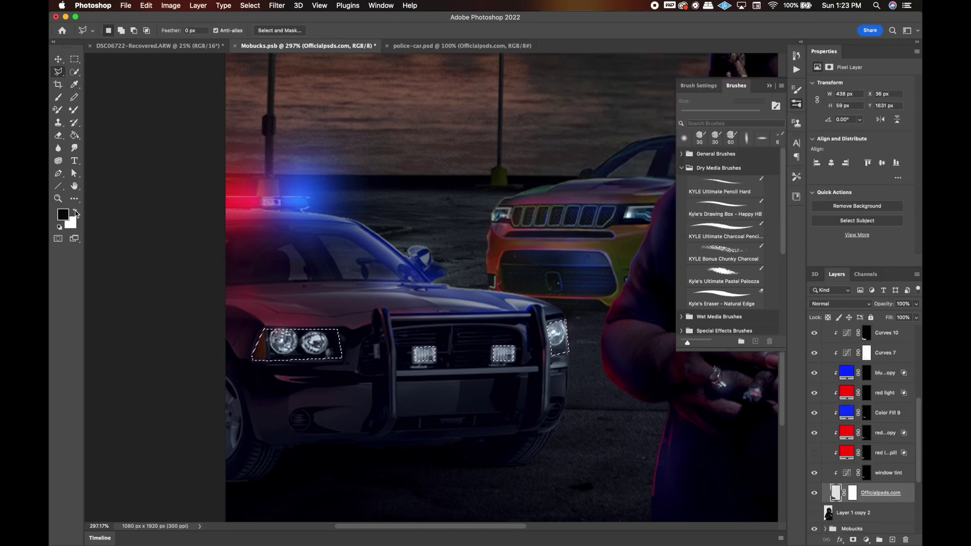
double_click(908, 493)
left_click(577, 94)
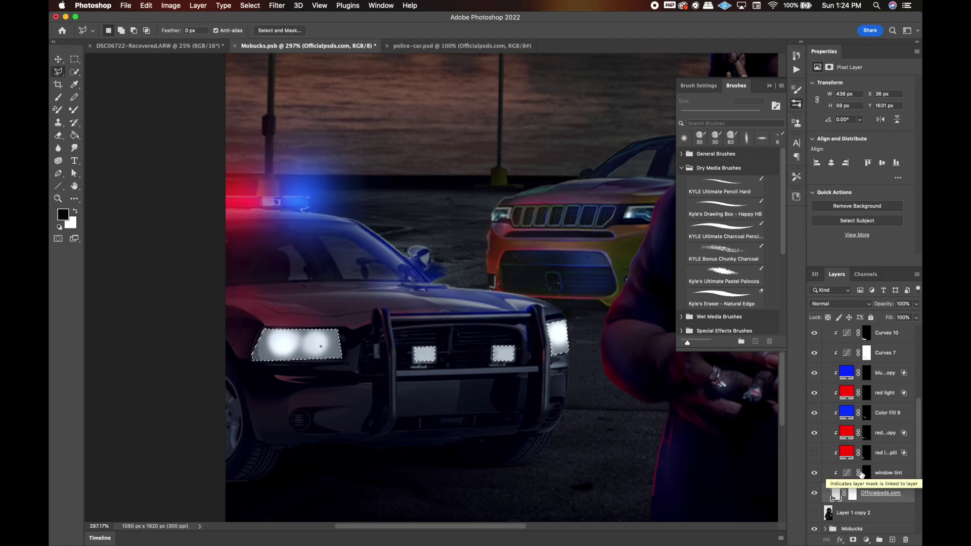
Add headlight Layer 3 with Blend If Underlying at 139, and hide the white glow fill's mask.
key("ctrl+j")
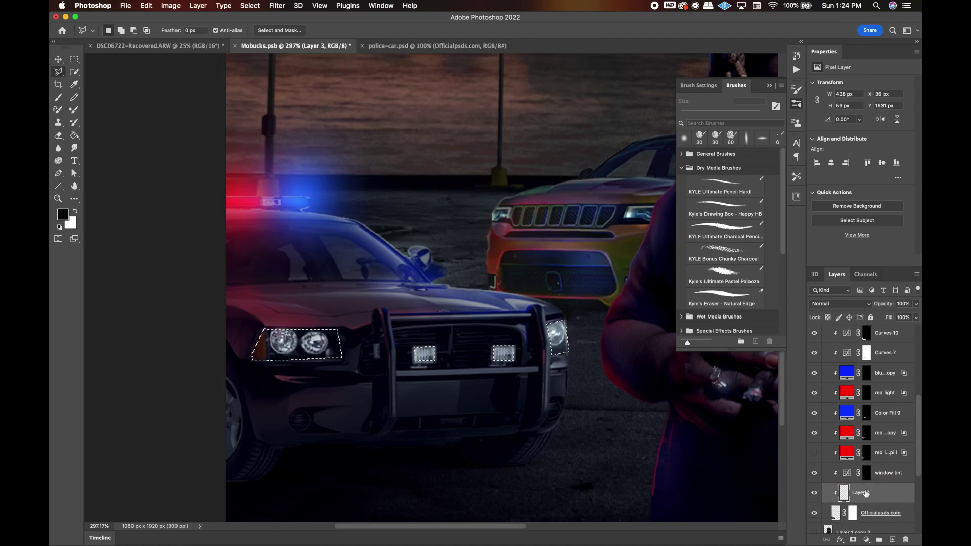
double_click(886, 491)
left_click_drag(393, 251, 436, 253)
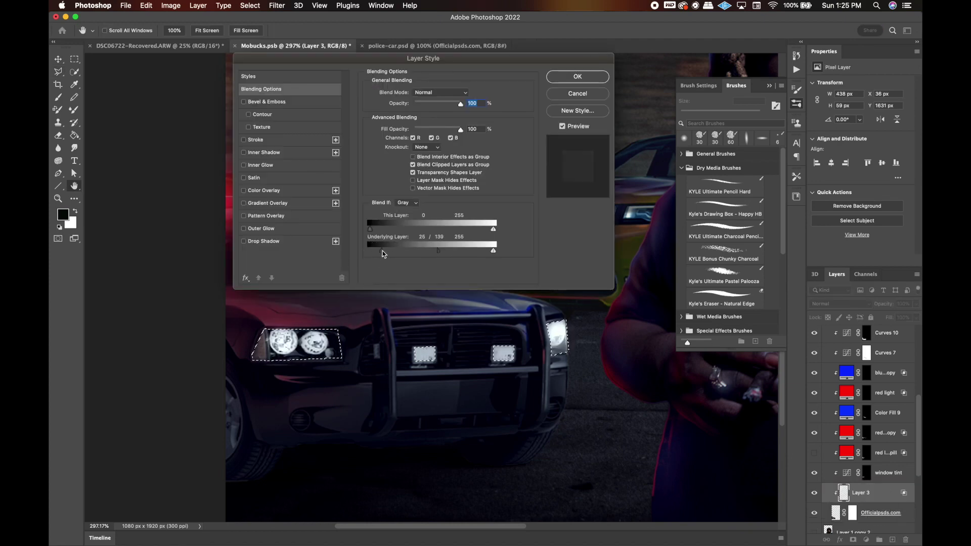
left_click(576, 81)
scroll(869, 415, "up", 5)
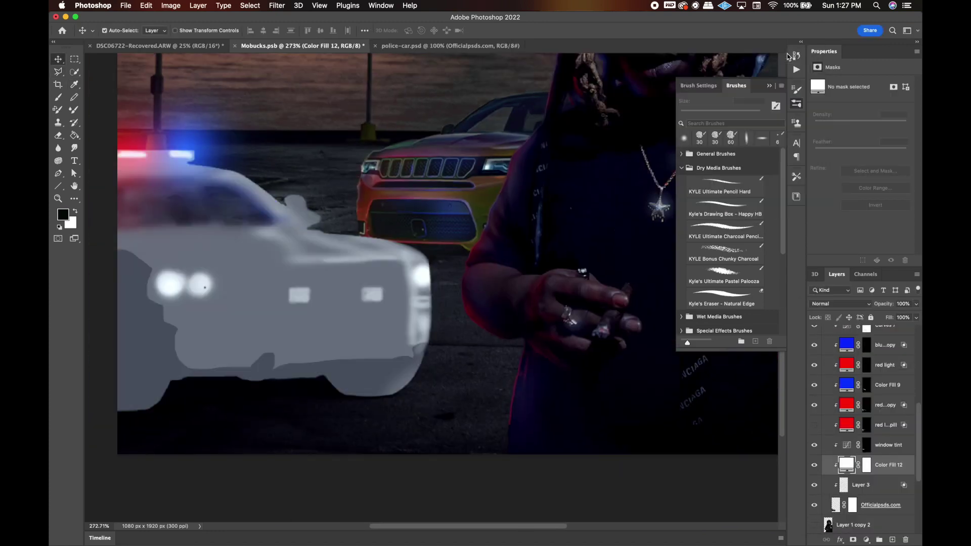
key("ctrl+i")
key("b")
left_click(110, 30)
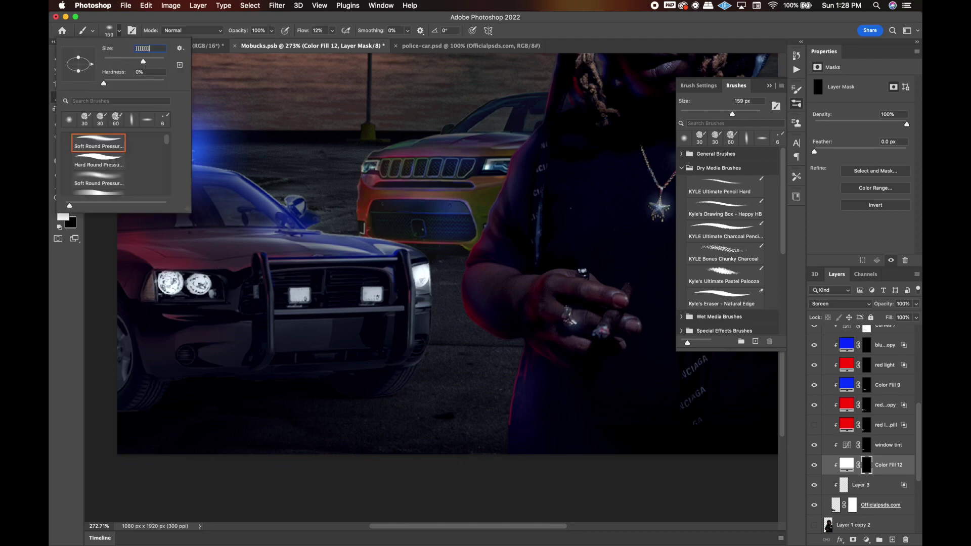
Paint a glow over the police car headlights with a 100 px soft brush.
type("100")
key("Return")
left_click_drag(162, 281, 200, 286)
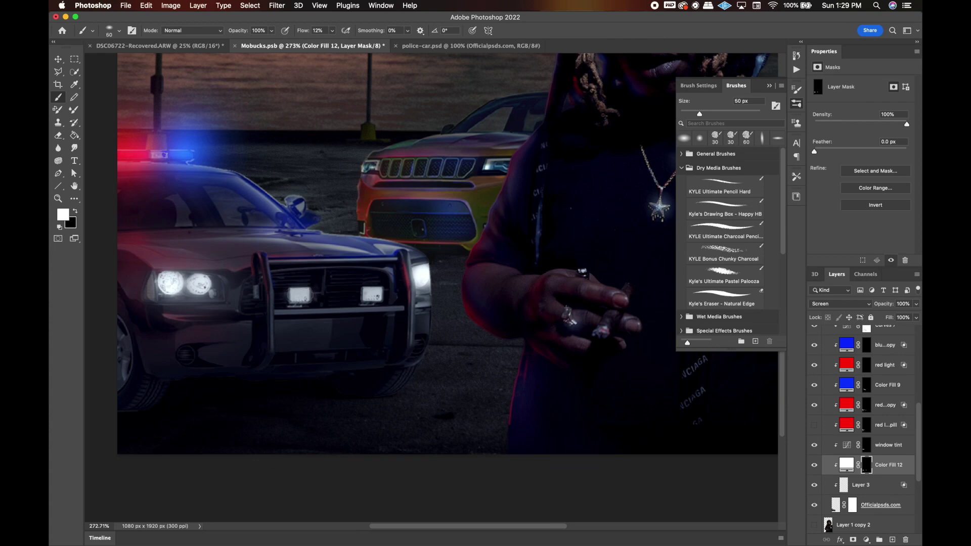
left_click(110, 31)
Rename the glow layer and change its fill colour.
double_click(79, 68)
key("x")
double_click(889, 465)
scroll(898, 493, "up", 5)
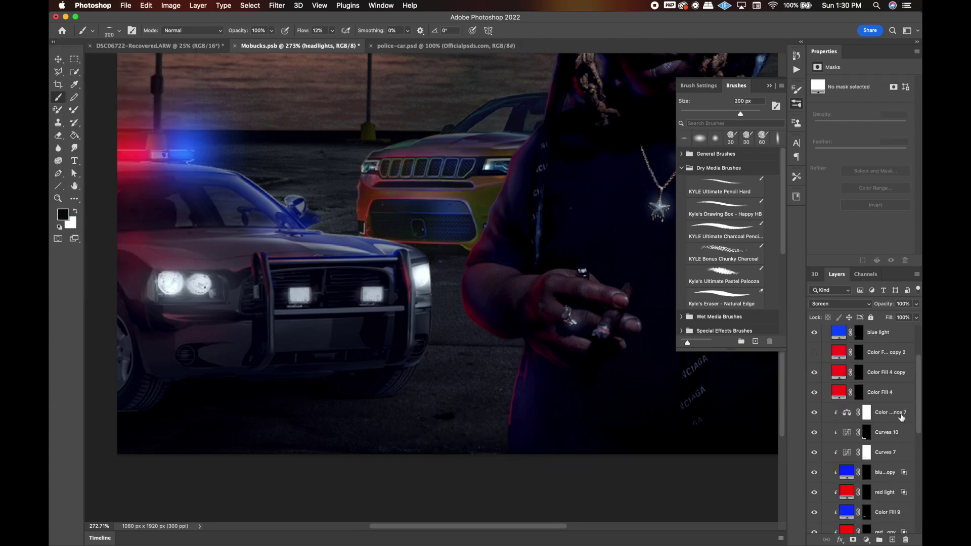
double_click(837, 349)
left_click(559, 65)
key("Return")
Paint a soft white light patch on the ground under the car with a 700 px brush.
left_click_drag(551, 389, 520, 389)
key("ctrl+z")
left_click(109, 30)
type("700")
key("Return")
left_click_drag(455, 403, 465, 403)
Free Transform the light patch to rotate and flatten it along the ground.
double_click(908, 374)
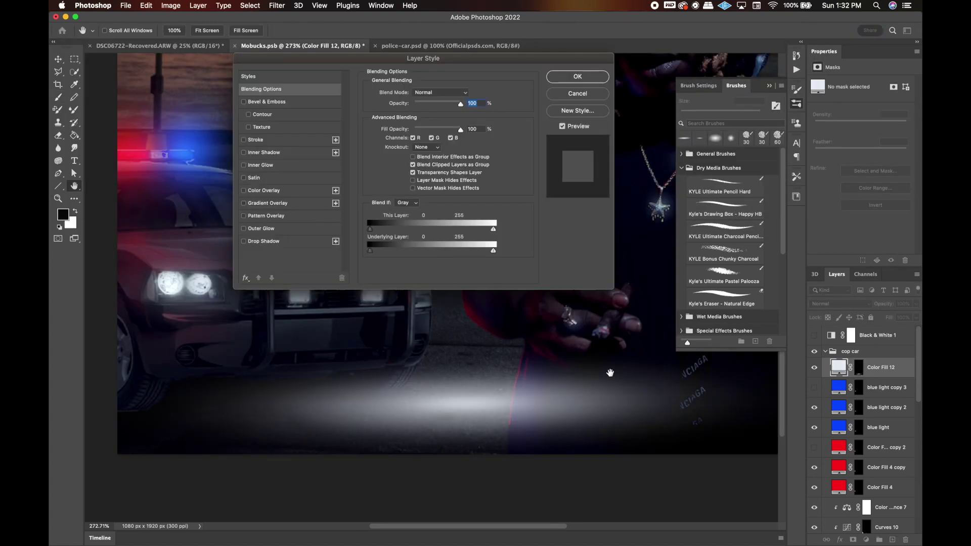
key("Escape")
key("ctrl+t")
left_click_drag(515, 315, 536, 360)
key("ctrl+0")
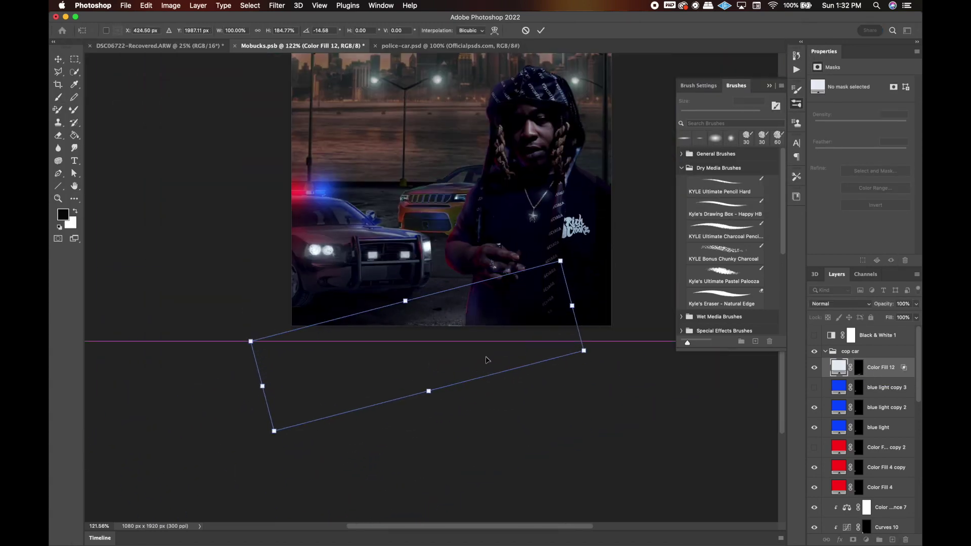
key("Return")
Fit the image on screen and select the Freq Sep copy layer.
key("b")
left_click(109, 30)
key("ctrl+0")
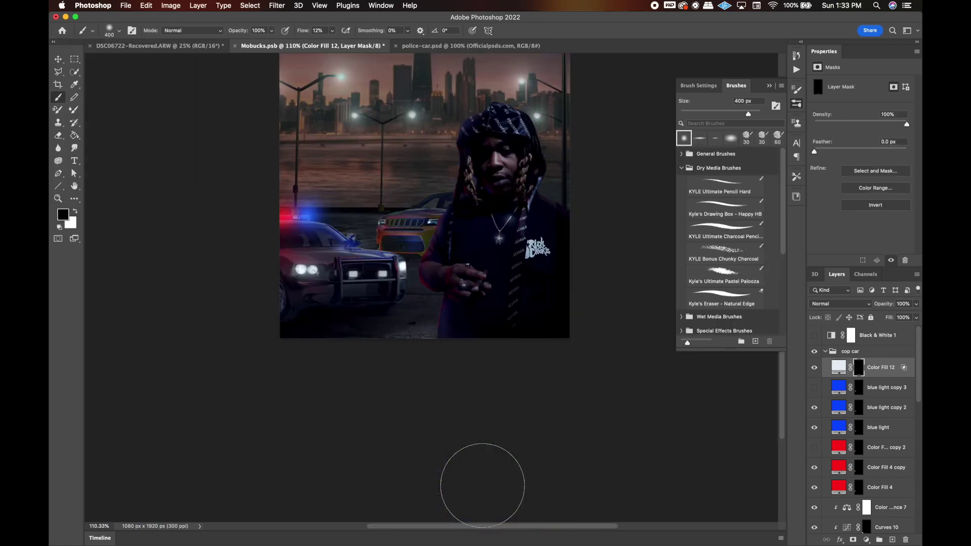
scroll(525, 313, "up", 5)
key("v")
left_click(531, 324, "ctrl")
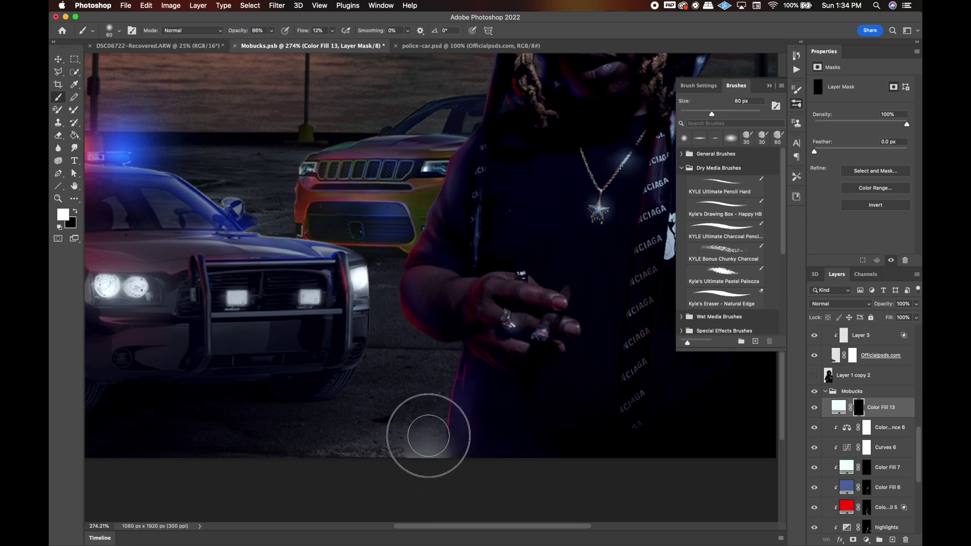
Remove Color Fill 13 and add a Hue/Saturation adjustment clipped to the rapper.
key("ctrl+z")
left_click(866, 539)
left_click(859, 434)
left_click(849, 260)
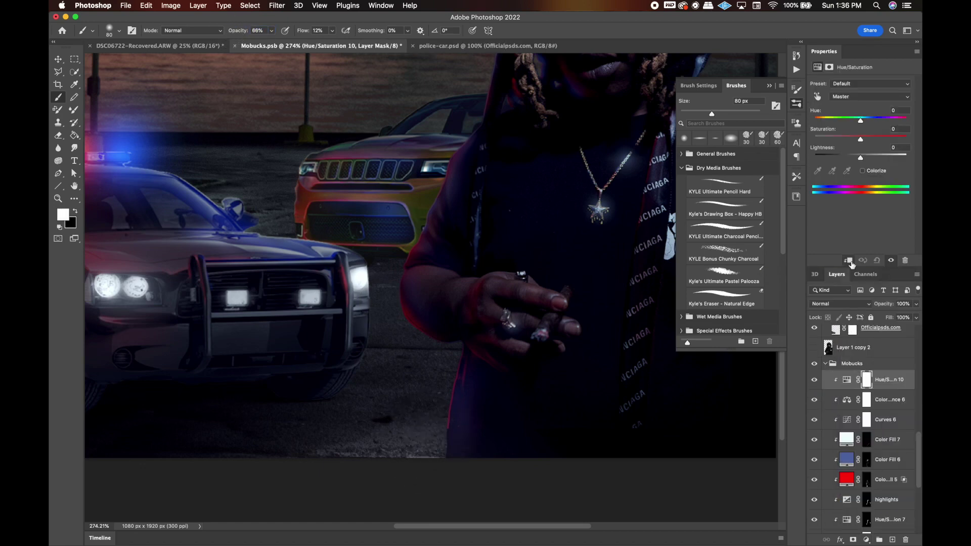
key("x")
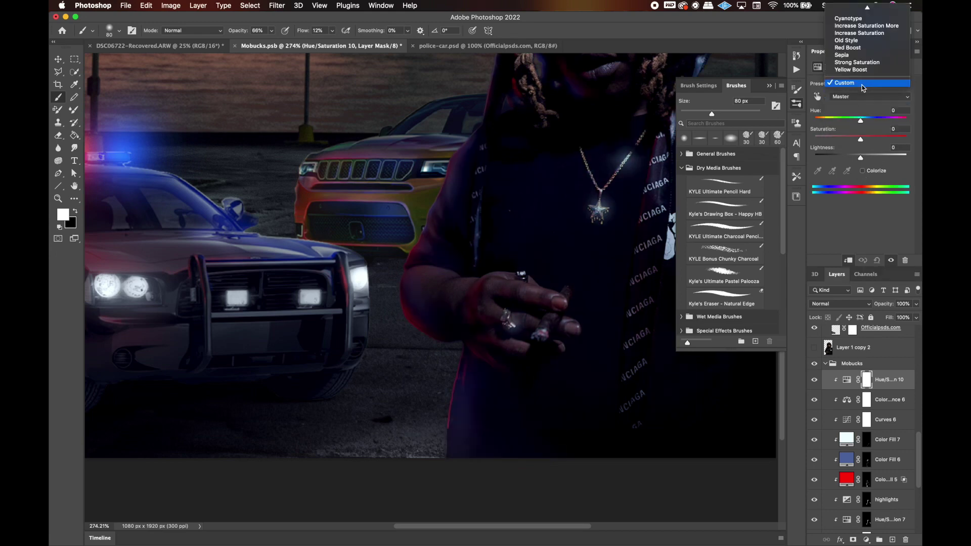
right_click(910, 387)
key("Escape")
Delete Layer 4 and add a Solid Color fill with an inverted mask for the arm edge light.
left_click(843, 473)
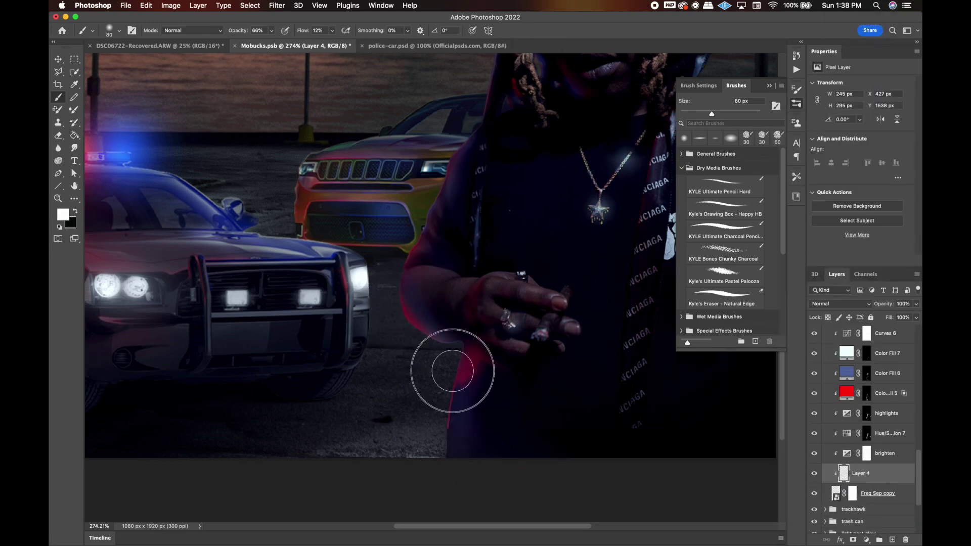
key("Delete")
left_click(689, 91)
left_click(775, 52)
key("ctrl+i")
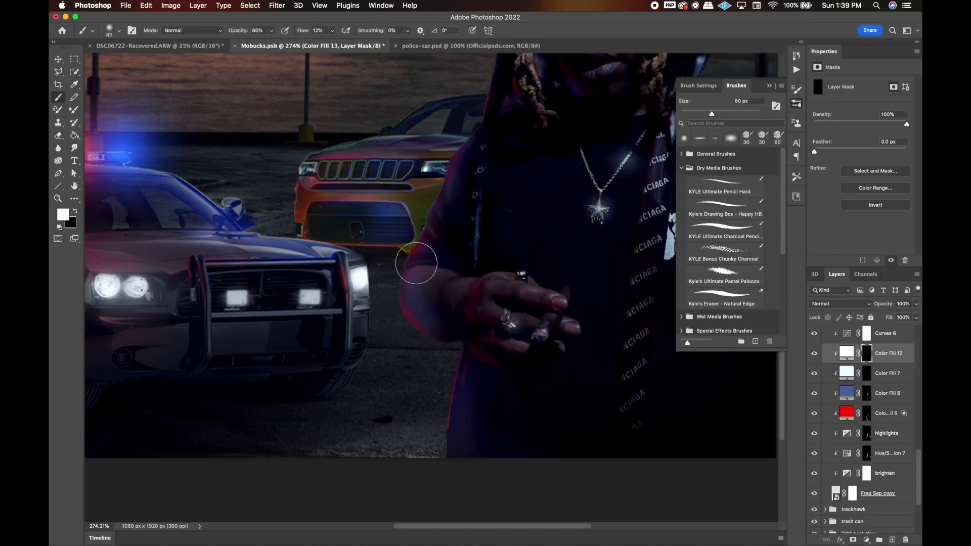
key("ctrl+i")
left_click(901, 351)
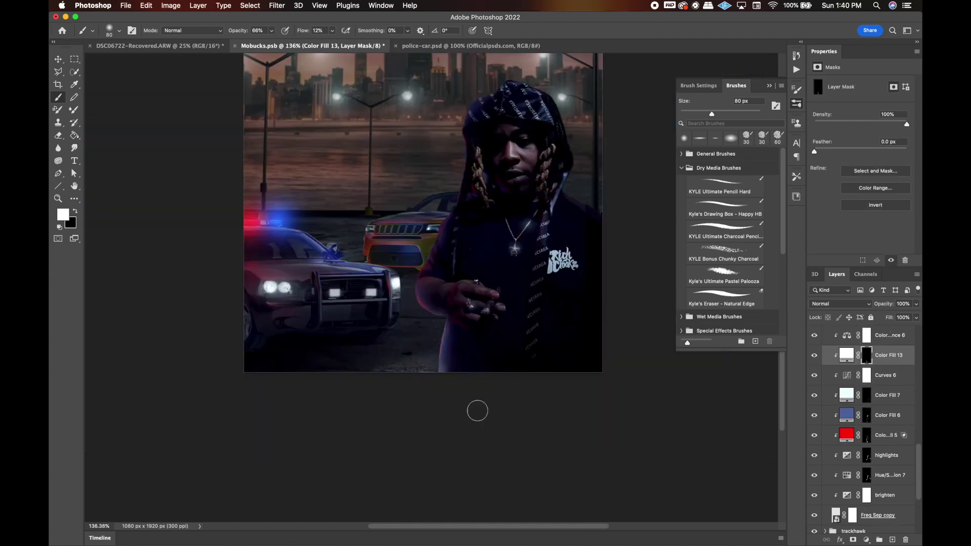
Paint white with a smaller soft brush into Color Fill 14's mask over the Jeep's left headlight.
scroll(429, 312, "down", 3)
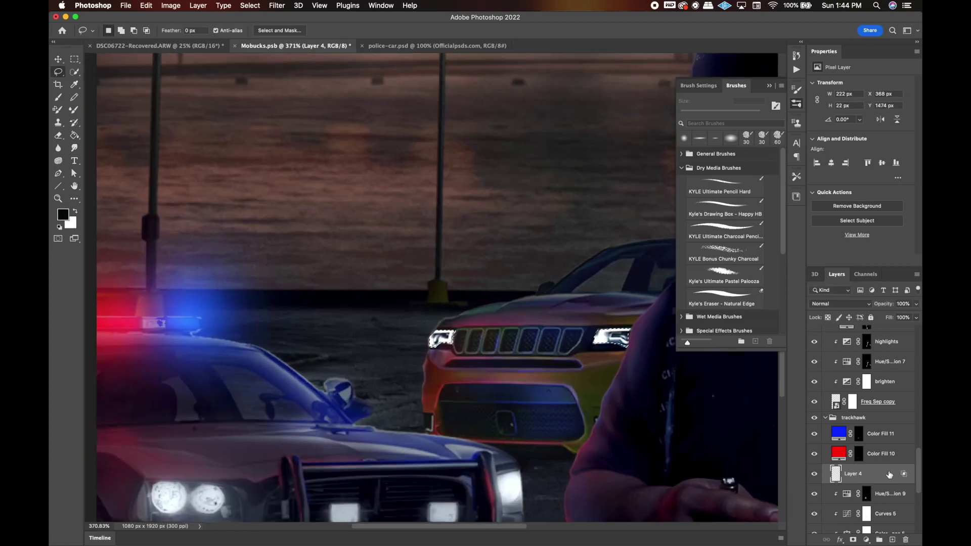
key("Escape")
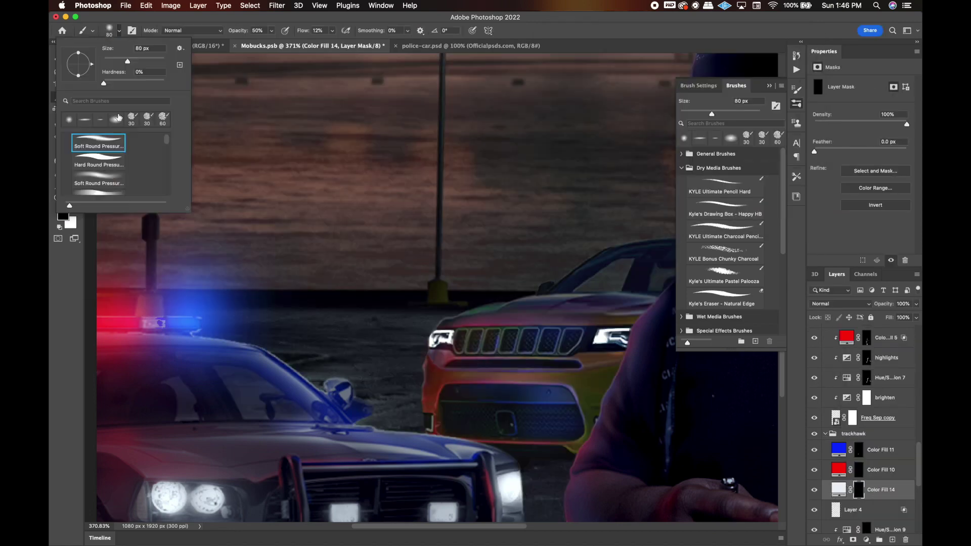
key("bracketleft")
key("x")
left_click_drag(432, 320, 432, 338)
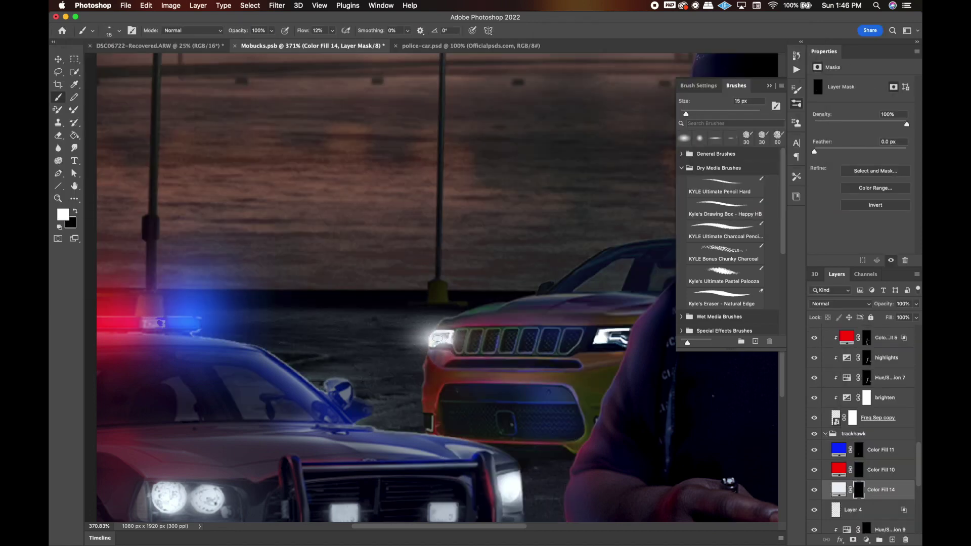
key("v")
left_click(896, 540)
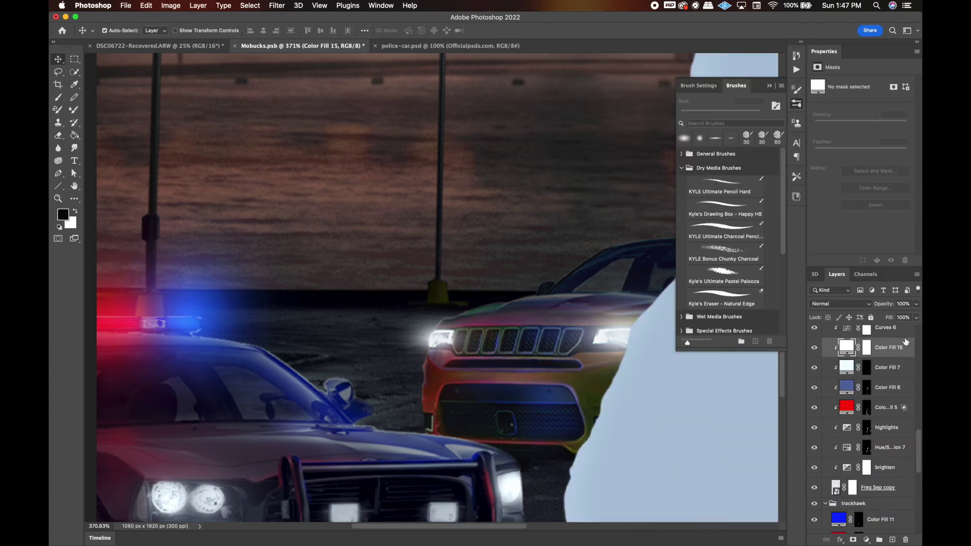
Invert Color Fill 15's mask and set up a white brush for the rapper's shoulder edge.
left_click(867, 351)
key("ctrl+i")
key("b")
key("x")
scroll(455, 328, "up", 5)
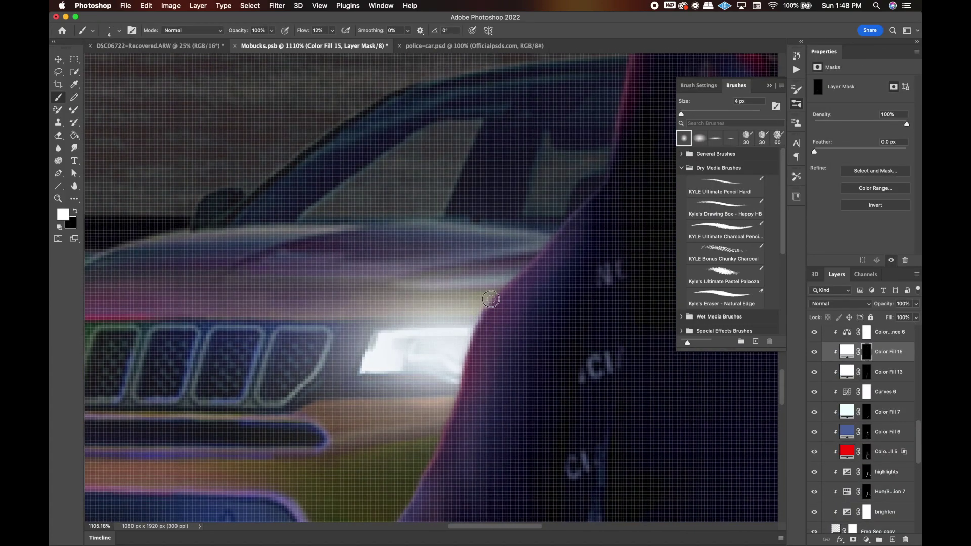
scroll(575, 215, "down", 5)
scroll(466, 419, "down", 10)
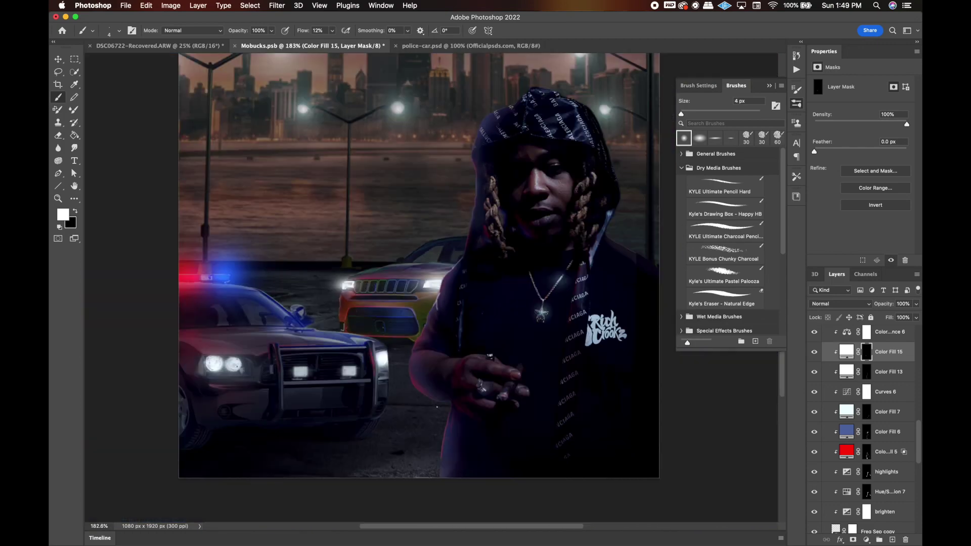
scroll(442, 249, "up", 10)
scroll(359, 496, "down", 3)
Adjust brush size and flow to paint the faint shoulder edge light.
key("shift+0")
key("shift+6")
key("bracketright")
key("bracketright")
key("bracketright")
scroll(318, 400, "up", 5)
scroll(412, 157, "down", 5)
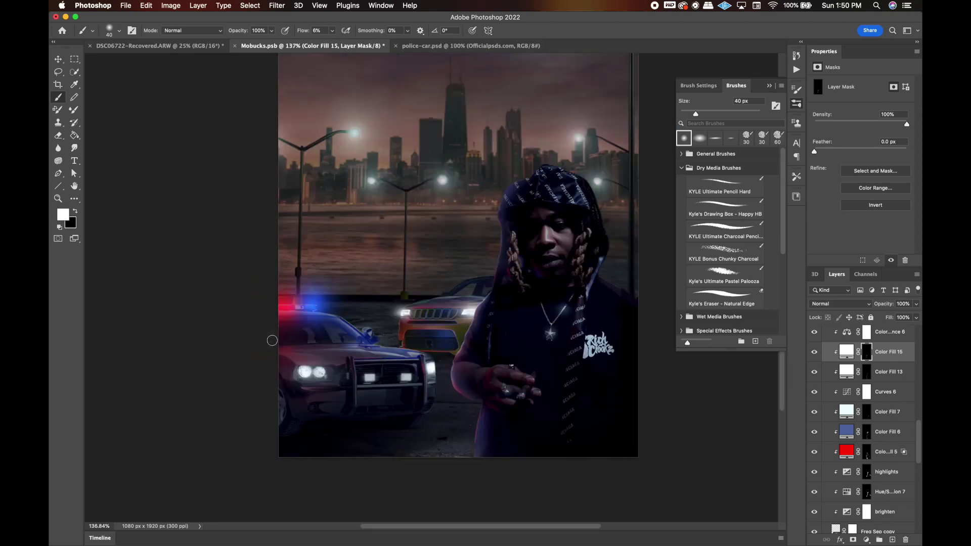
key("b")
key("ctrl+backslash")
scroll(591, 425, "down", 5)
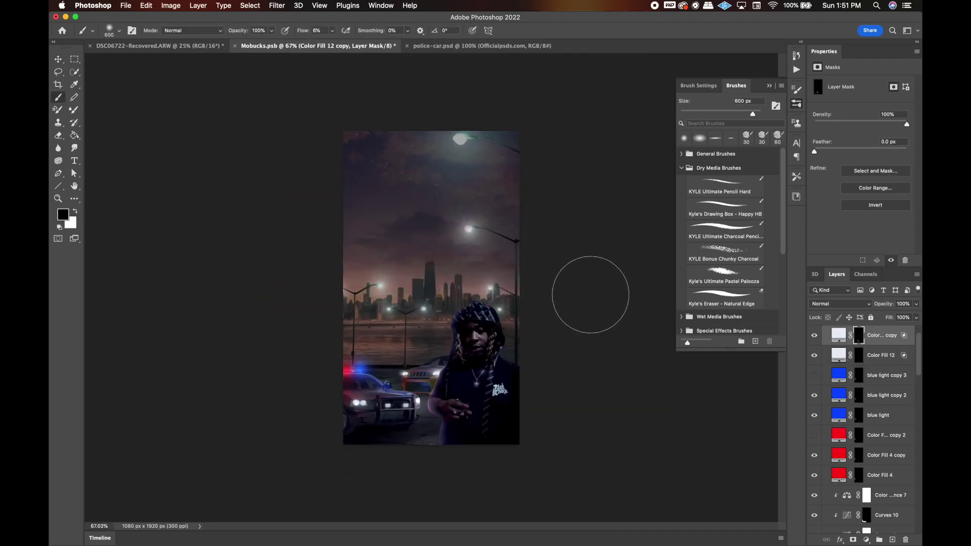
scroll(290, 432, "up", 5)
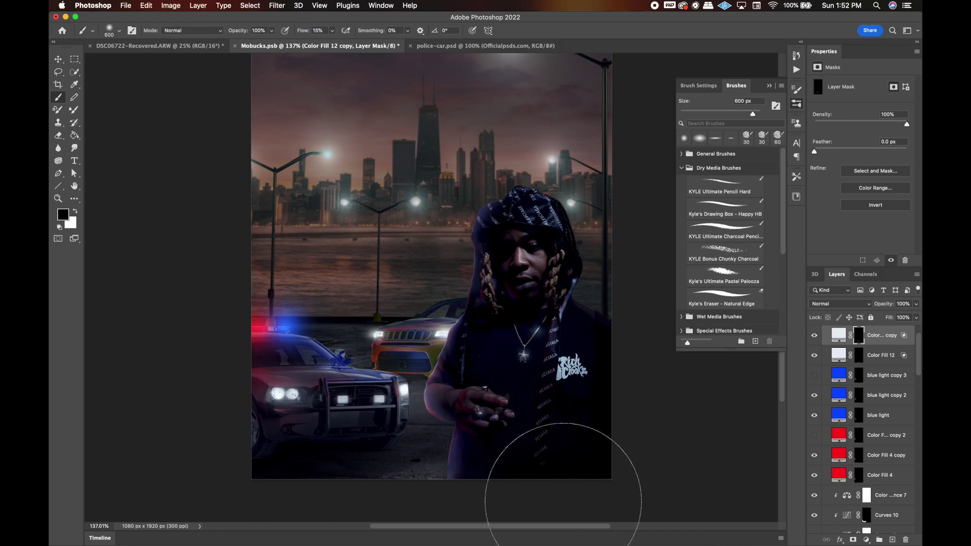
left_click(902, 431)
Group the skyline reflexion, Skyline and water, and sky groups into 'background sky'.
left_click(860, 455, "shift")
right_click(859, 455)
left_click(858, 263)
type("ba")
type("y")
key("Return")
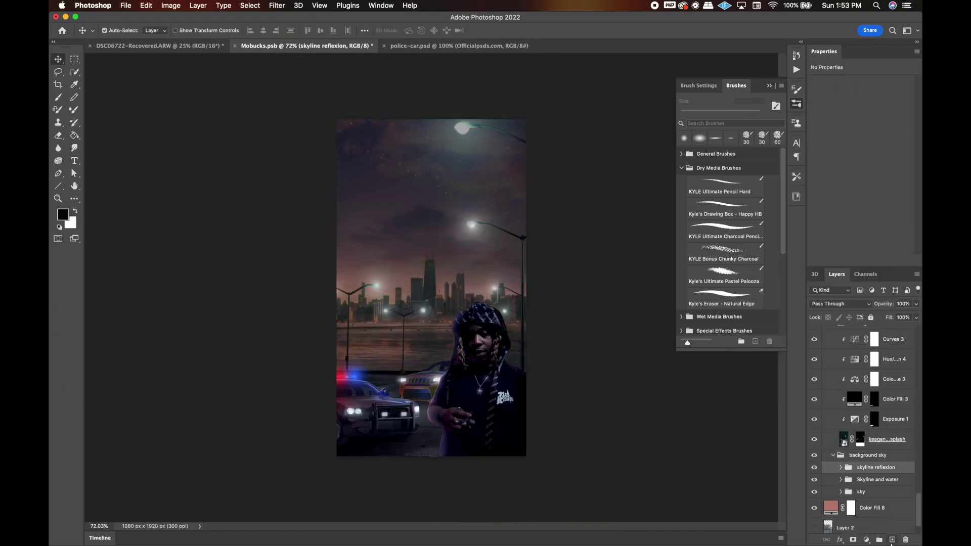
left_click(866, 539)
Add Curves 11 inside the background sky group and undo the brightening curve.
left_click(880, 400)
left_click_drag(906, 108, 894, 108)
key("ctrl+z")
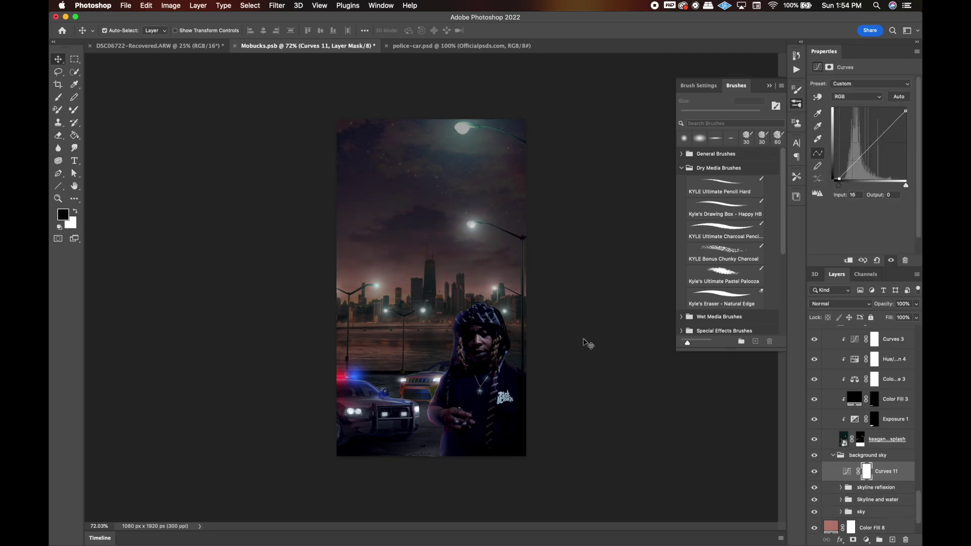
key("ctrl+0")
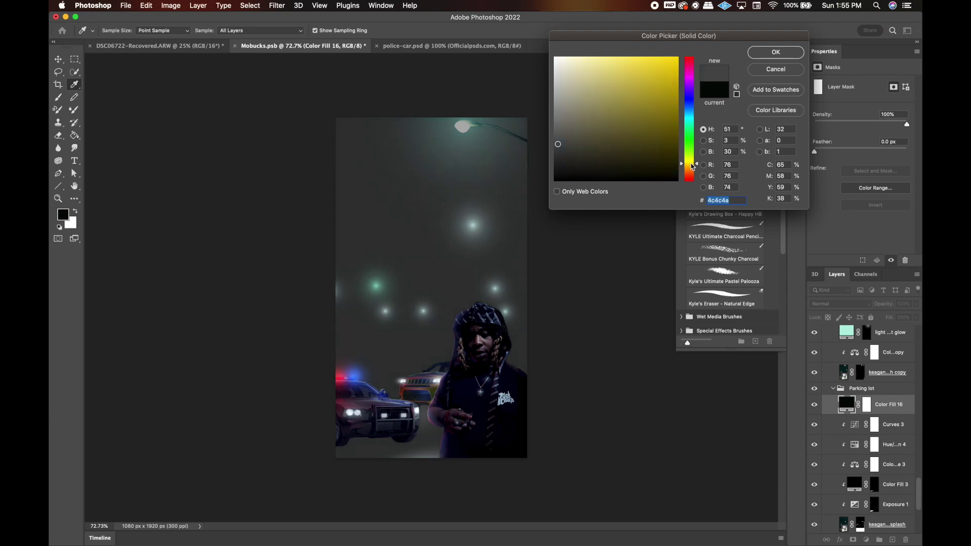
Choose the Pastel Palooza brush from a 'smoke' search and paint in white.
left_click(110, 30)
type("smoke")
left_click(107, 159)
key("Return")
scroll(364, 403, "up", 5)
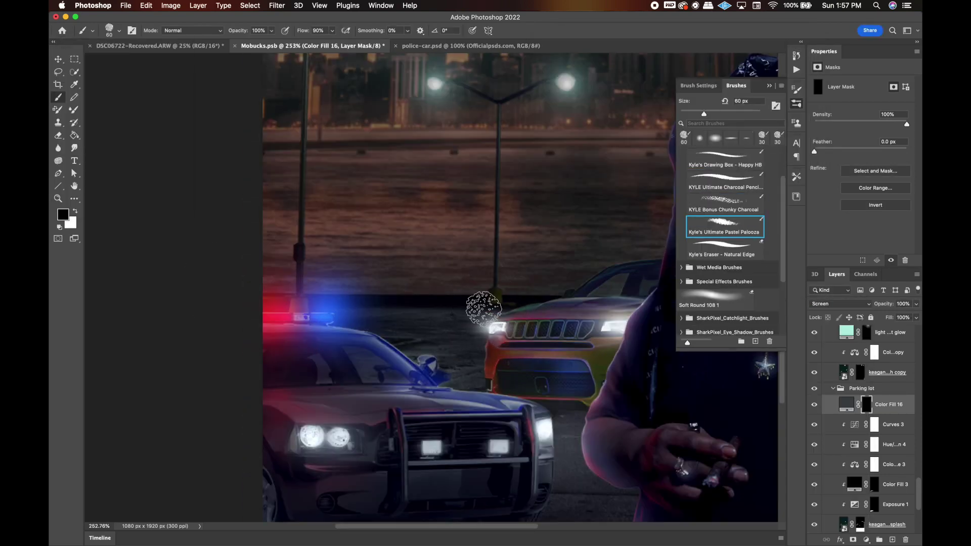
key("x")
Set the smoke brush to 7% flow and 46% spacing, with Scattering enabled.
key("shift+0")
key("shift+7")
key("bracketright")
key("bracketright")
key("bracketright")
key("F5")
left_click_drag(692, 264, 702, 265)
scroll(506, 283, "down", 2)
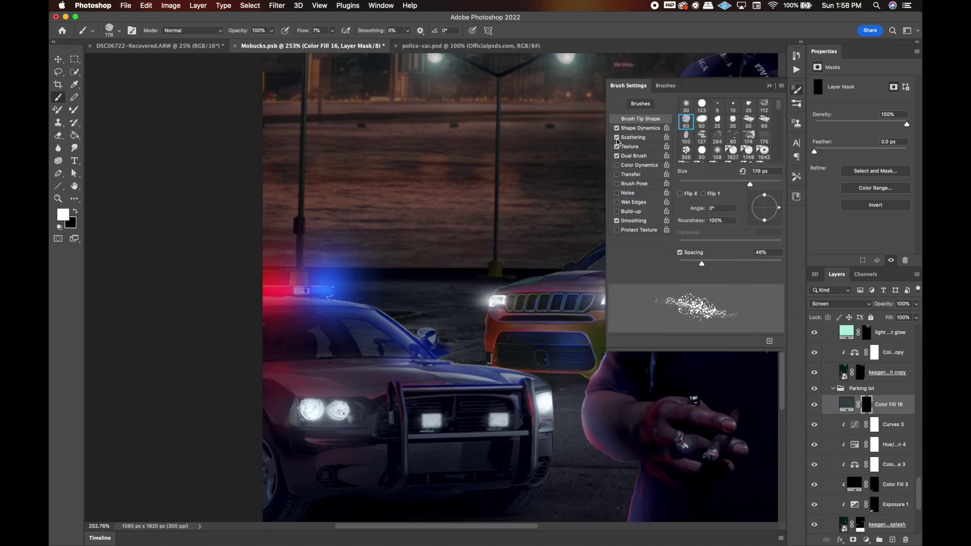
left_click(633, 137)
key("F5")
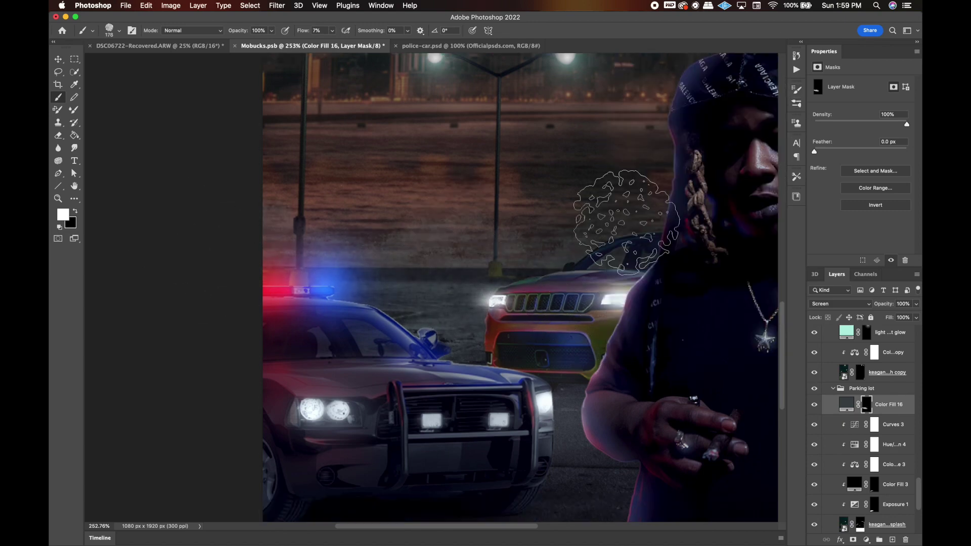
Scroll the layers and select the Freq Sep copy layer.
scroll(612, 208, "down", 3)
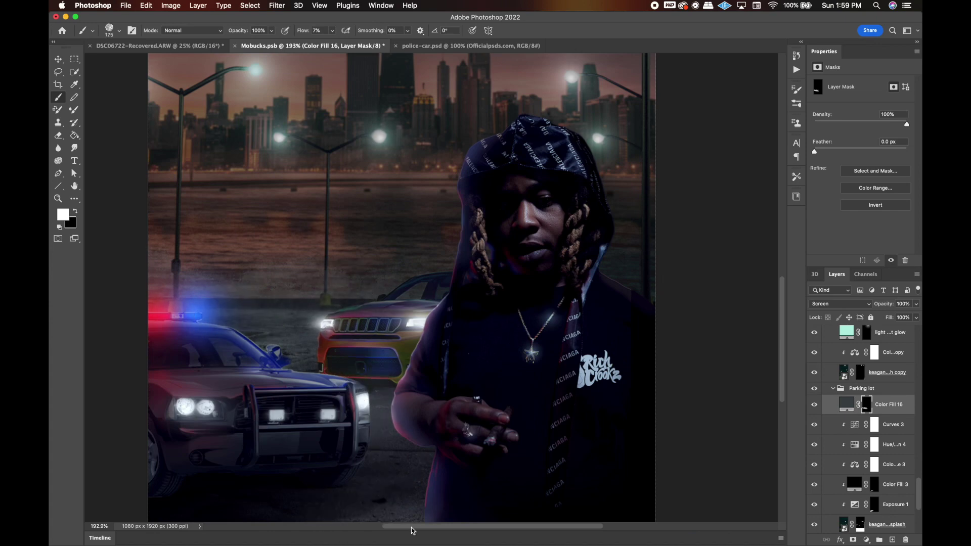
scroll(453, 298, "down", 3)
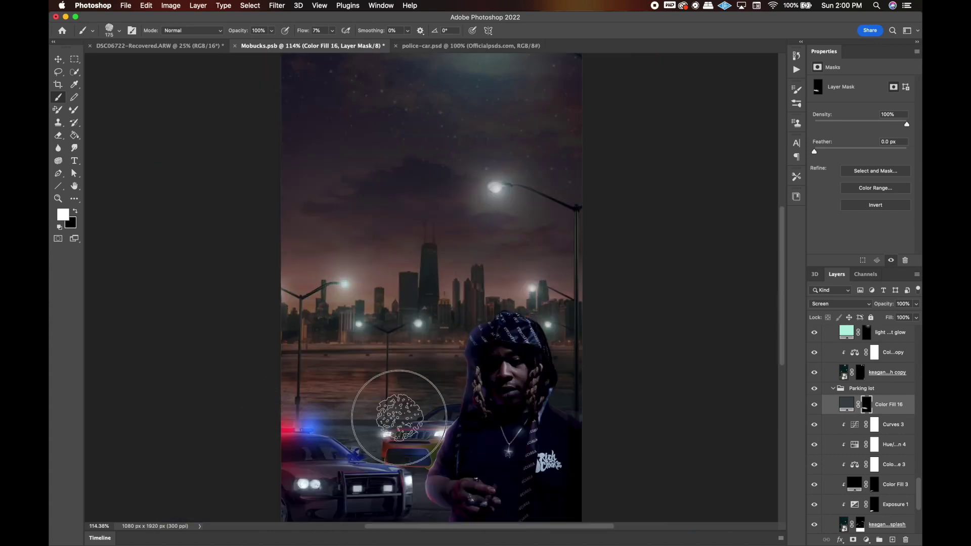
scroll(399, 418, "down", 3)
key("v")
left_click(501, 392)
Set the rapper's highlights layer to Color Dodge blend mode.
key("x")
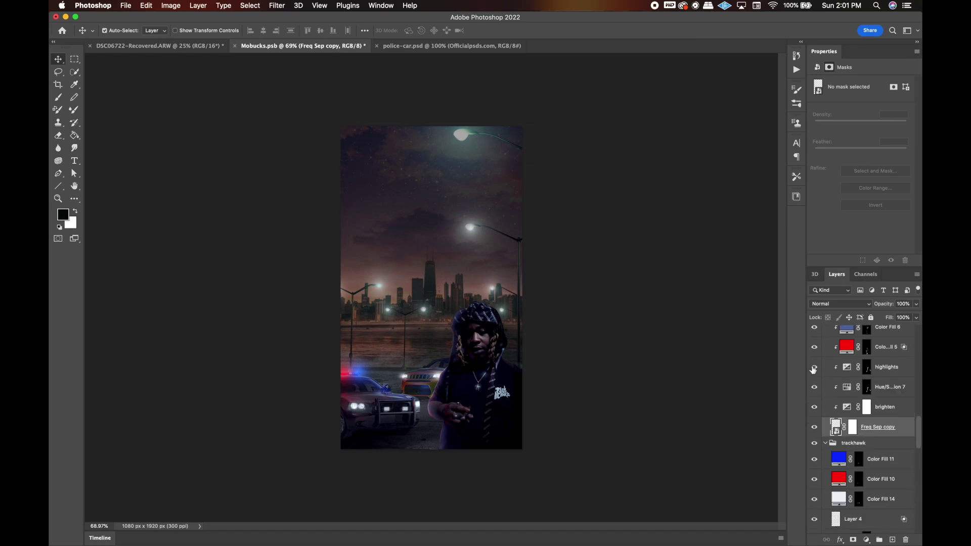
left_click(866, 367)
scroll(596, 357, "up", 5)
key("b")
key("x")
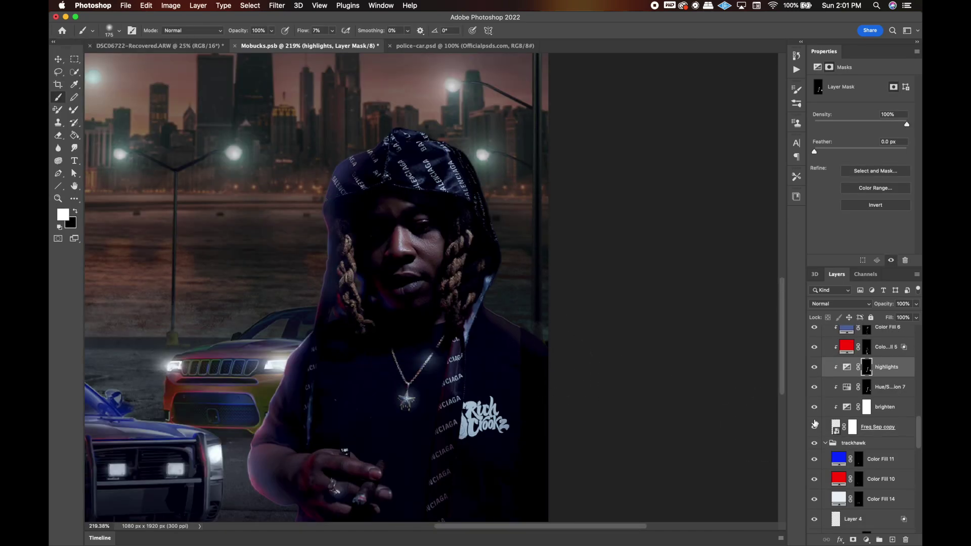
left_click(839, 303)
left_click(858, 380)
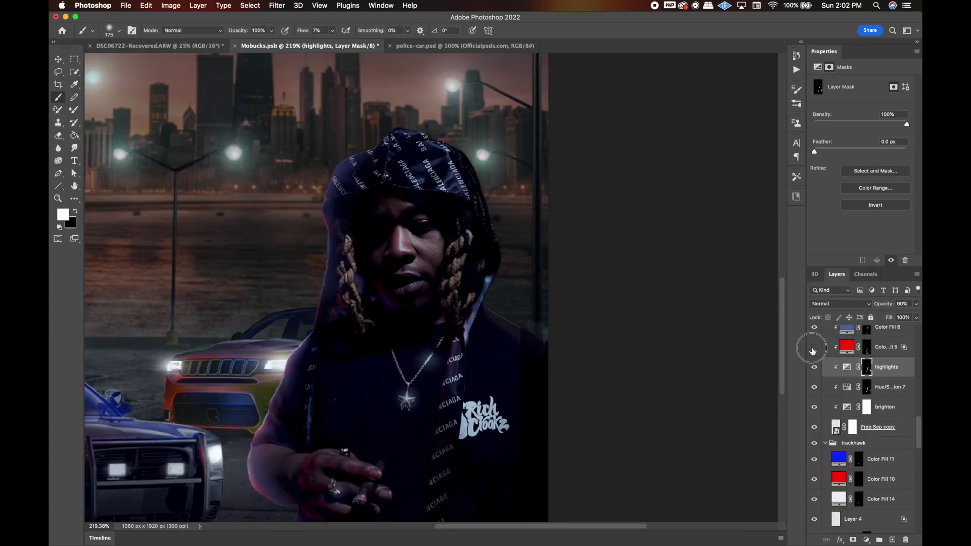
In the Mobucks group, nudge the rapper slightly right and add an orange Solid Color fill.
left_click(849, 383)
key("x")
key("super+0")
left_click(814, 335)
scroll(814, 397, "down", 5)
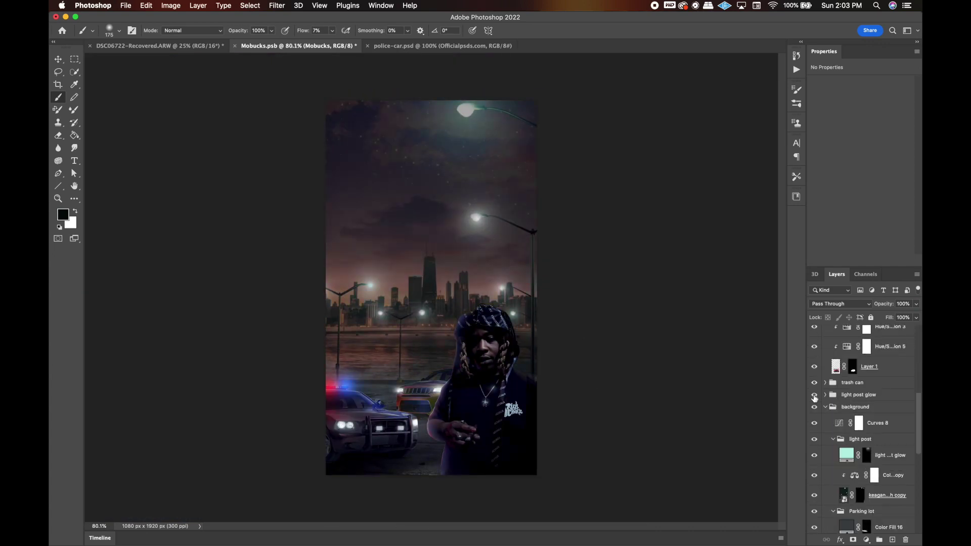
scroll(859, 415, "up", 5)
key("v")
key("shift+Right")
key("shift+Right")
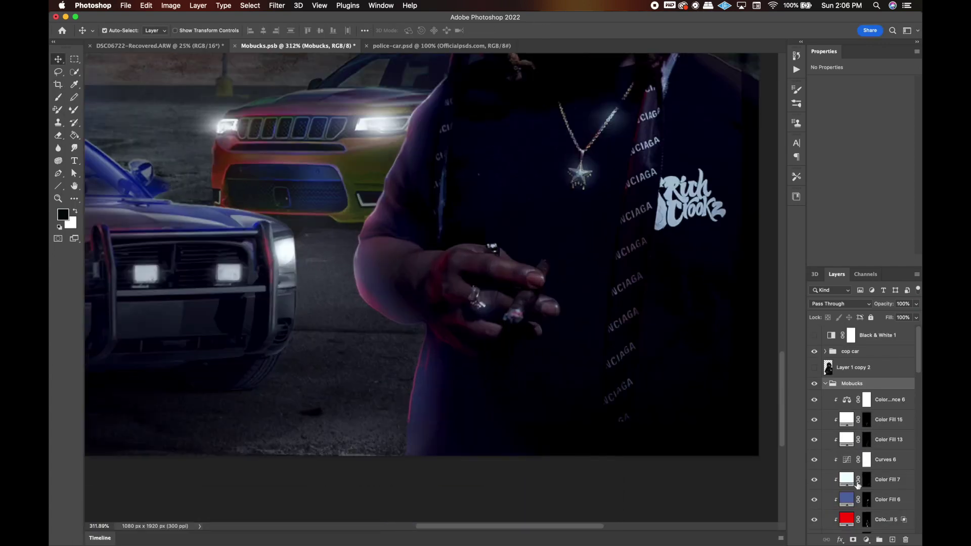
left_click(876, 357)
left_click(773, 49)
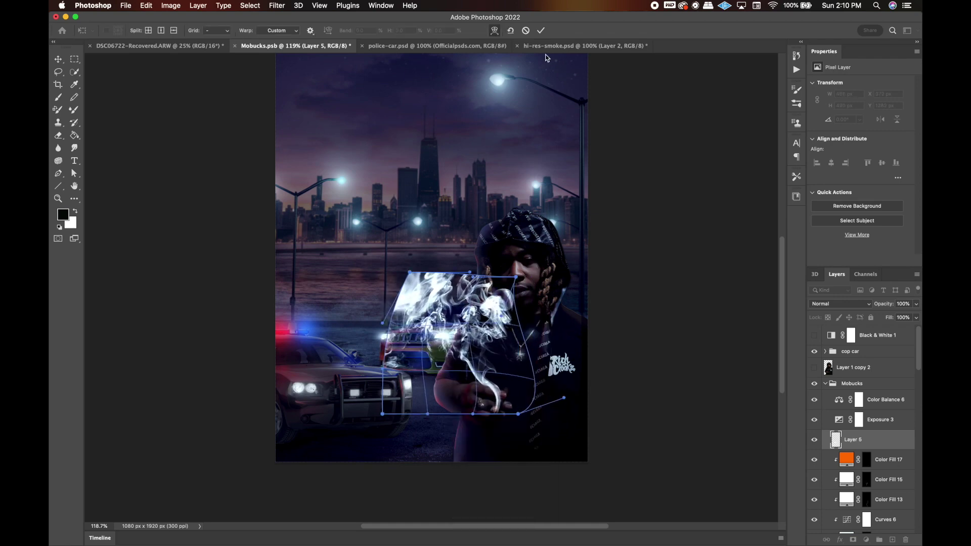
Commit the smoke warp, mask Layer 5 and paint out its hard rectangular edges.
key("Return")
left_click(853, 540)
key("b")
mouse_move(488, 423)
left_mouse_down()
mouse_move(424, 283)
mouse_move(508, 283)
left_mouse_up()
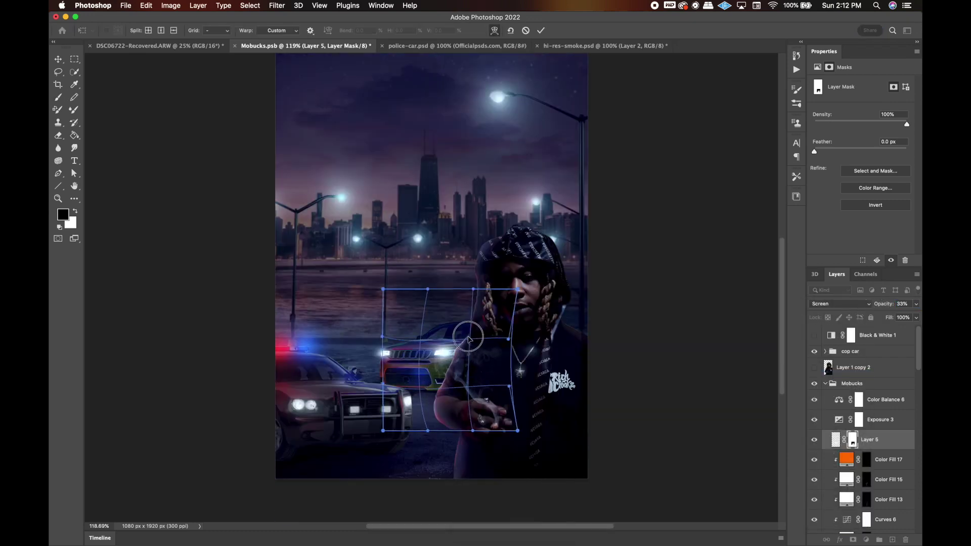
key("Return")
scroll(657, 394, "up", 3)
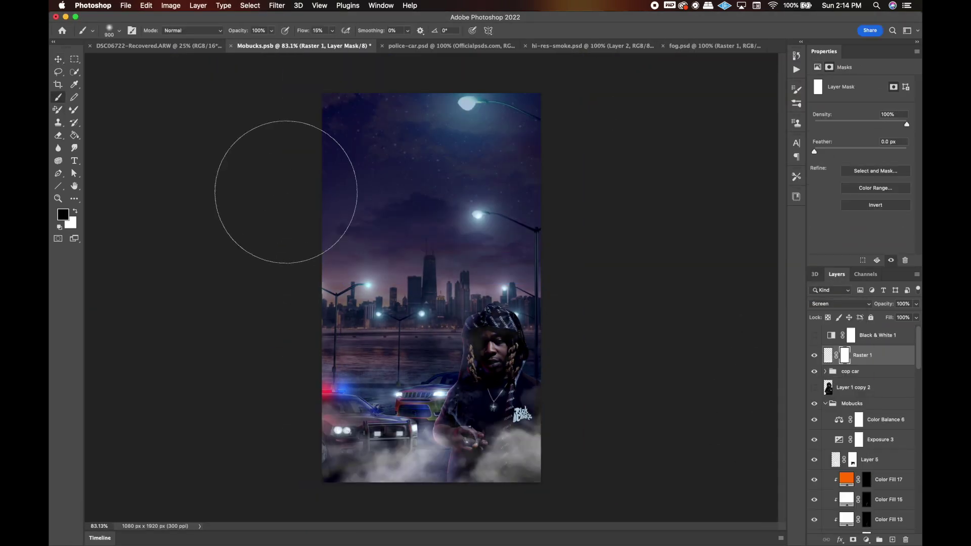
Mask fog off the bottom edge with a larger brush, then duplicate and shift the copy left.
key("]")
left_click_drag(286, 192, 697, 457)
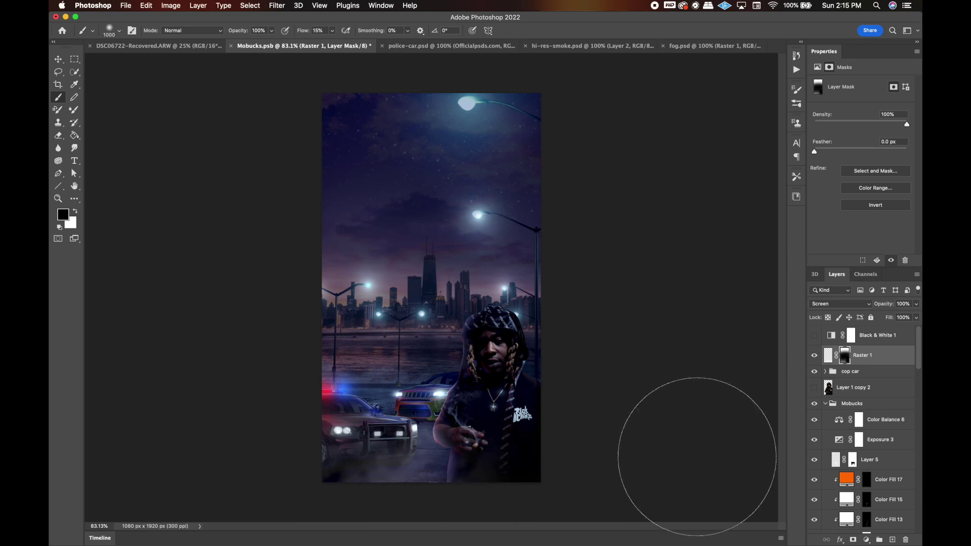
key("ctrl+j")
key("ctrl+t")
left_click_drag(396, 407, 386, 407)
key("Return")
scroll(685, 336, "down", 3)
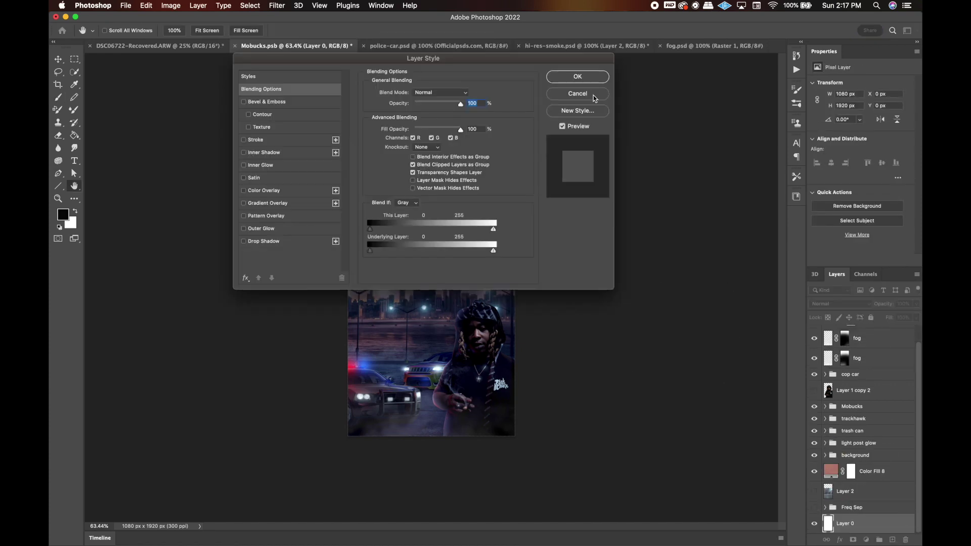
Group the two fog layers together.
left_click(885, 375)
left_click(882, 357, "shift")
key("ctrl+g")
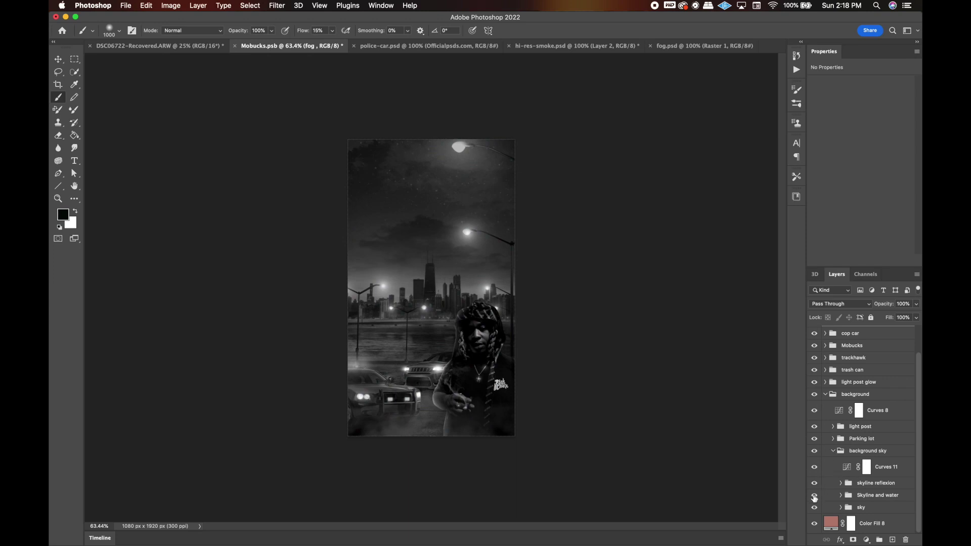
Hide the clouds and stars layer and add a Curves adjustment to the skyline.
left_click(814, 503)
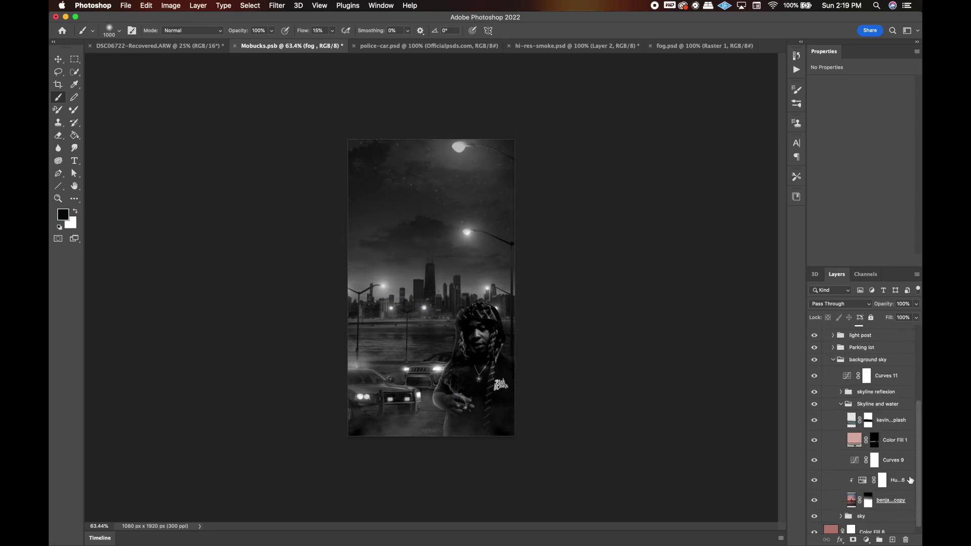
left_click(903, 469)
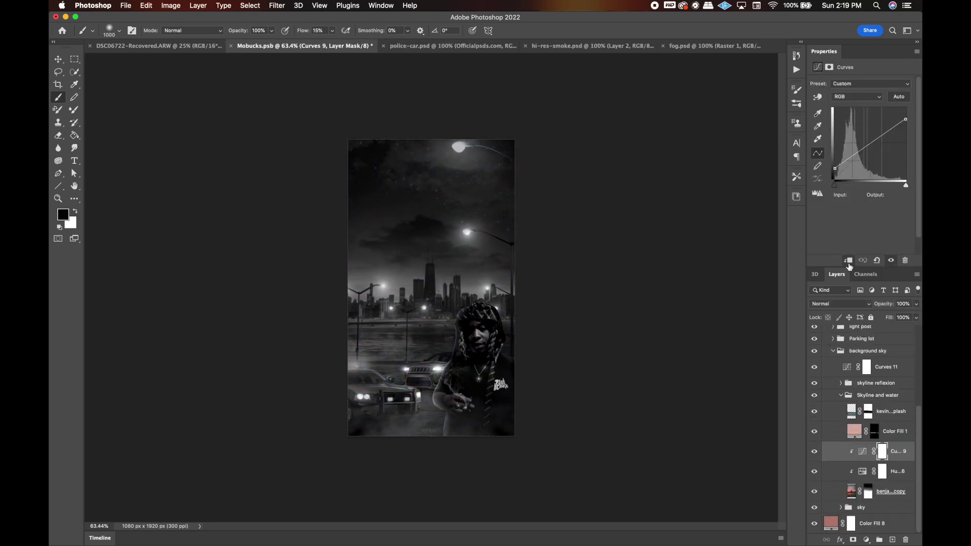
left_click(890, 472)
left_click(866, 540)
left_click(874, 401)
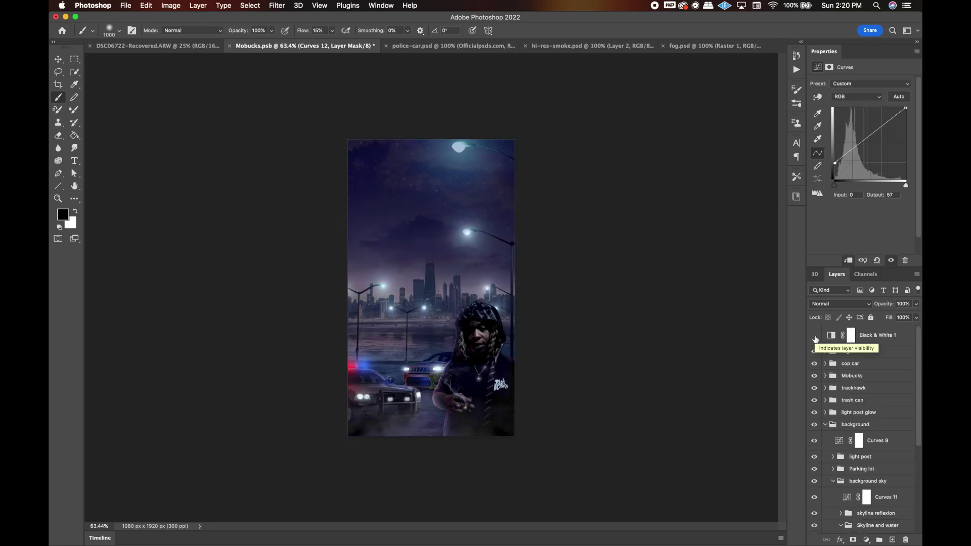
left_click(826, 425)
Merge everything into a smart object and open it in the Camera Raw Filter.
key("F2")
type("mobucks")
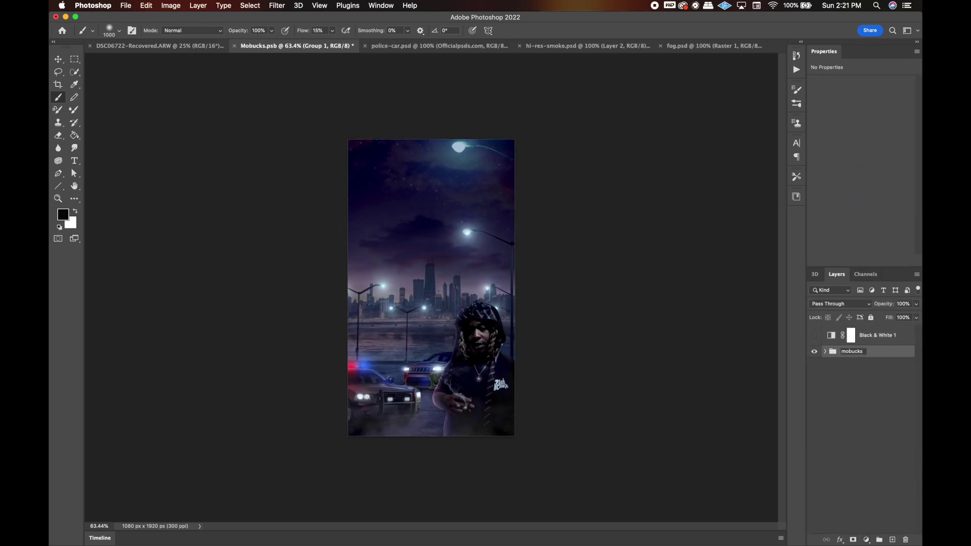
left_click(276, 5)
left_click(288, 84)
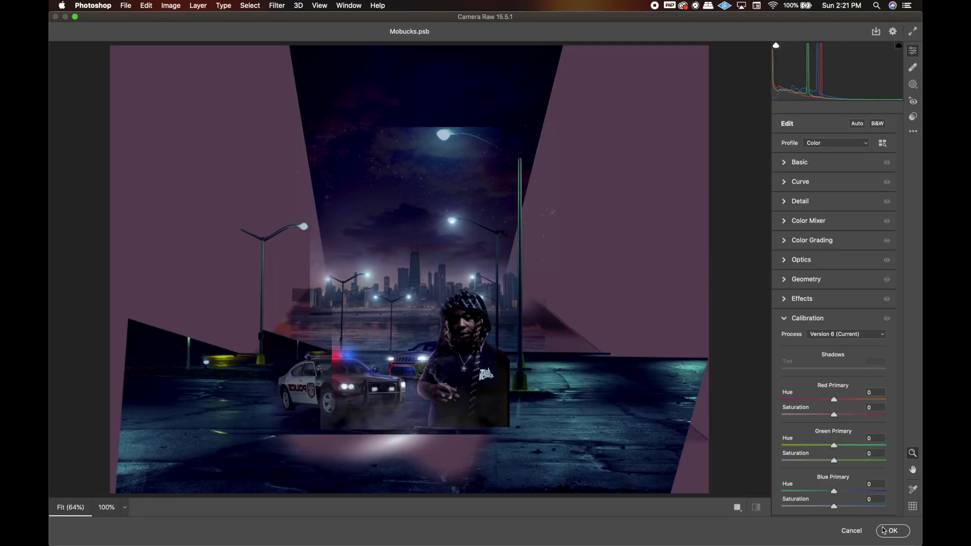
Set basic tones: Temperature +10, Tint +15, Whites and Blacks +10, Clarity +4.
left_click(800, 162)
left_click_drag(834, 202, 841, 205)
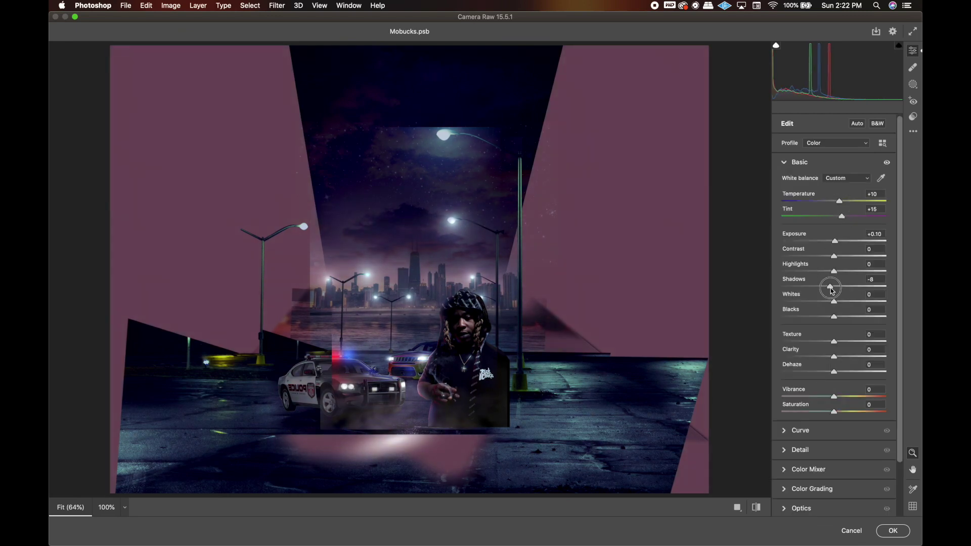
left_click_drag(841, 319, 839, 319)
left_click_drag(833, 357, 835, 357)
scroll(838, 361, "down", 2)
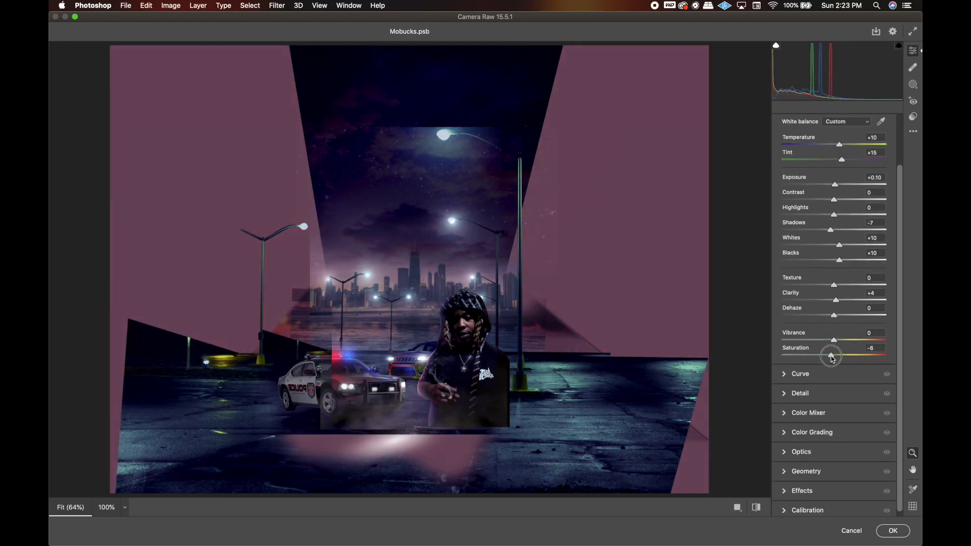
left_click(801, 393)
Boost Oranges +25 in the colour mixer, apply a global colour grade and grain 8.
left_click(809, 310)
left_click(814, 250)
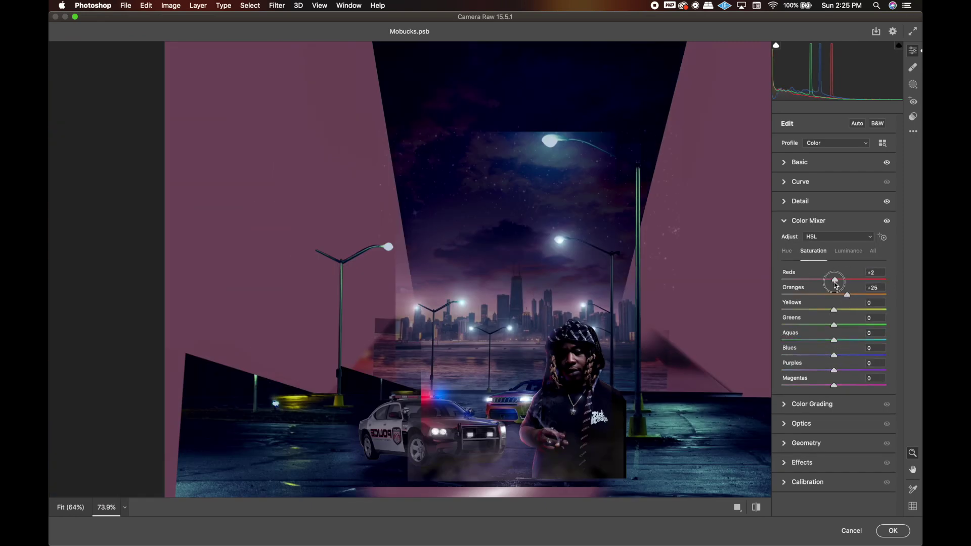
left_click(812, 404)
left_click(812, 240)
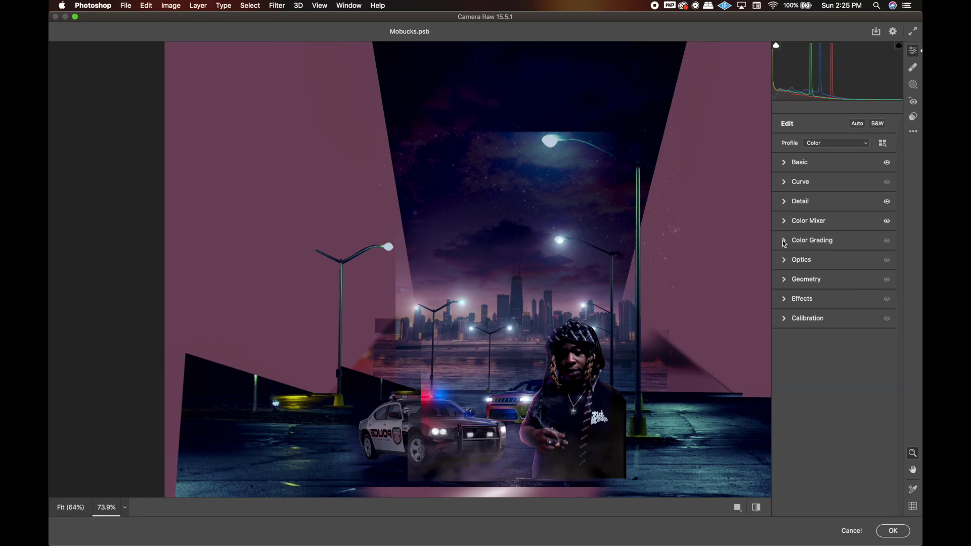
left_click(871, 256)
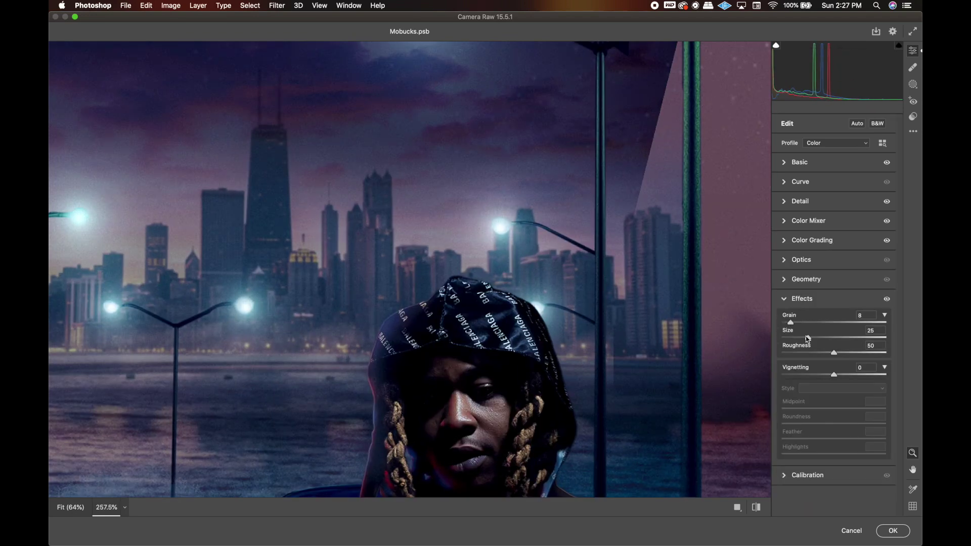
left_click_drag(807, 337, 802, 337)
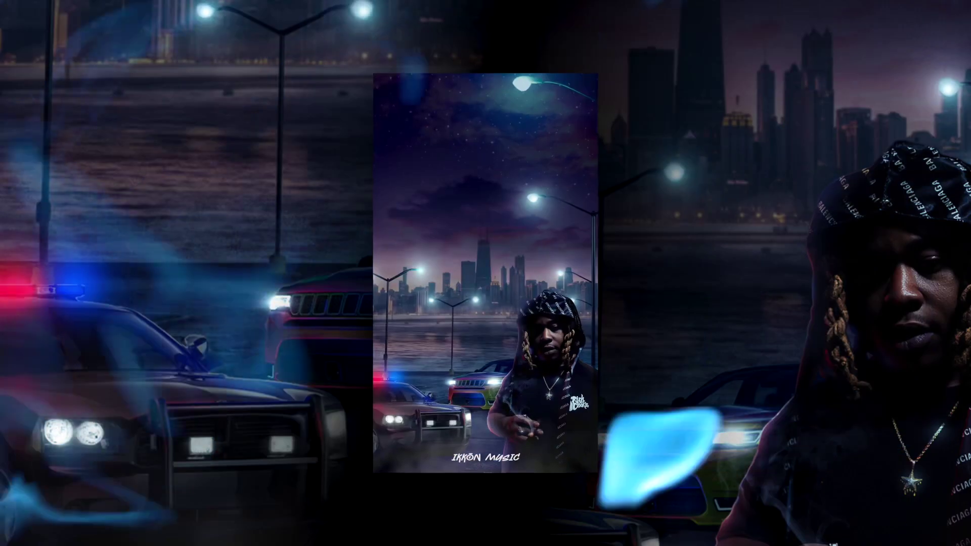